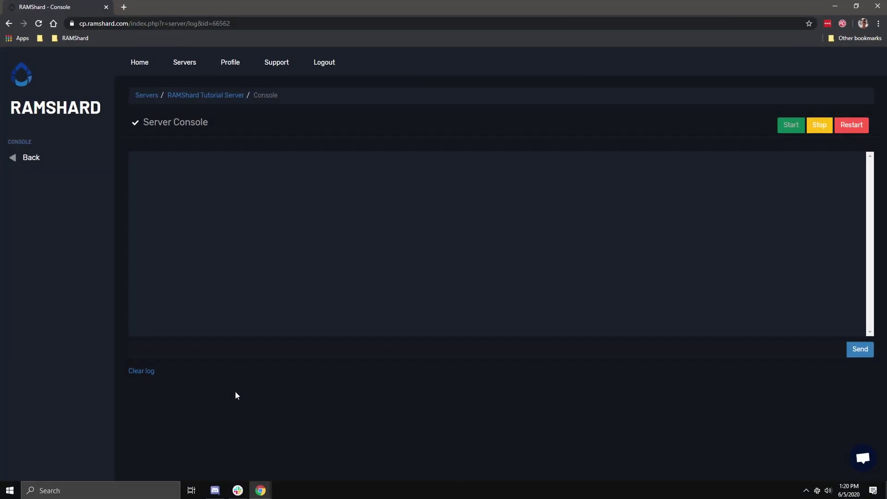
# Run 'lp editor' in the server console and open the printed luckperms.net editor link in a new tab
pyautogui.click(234, 350)
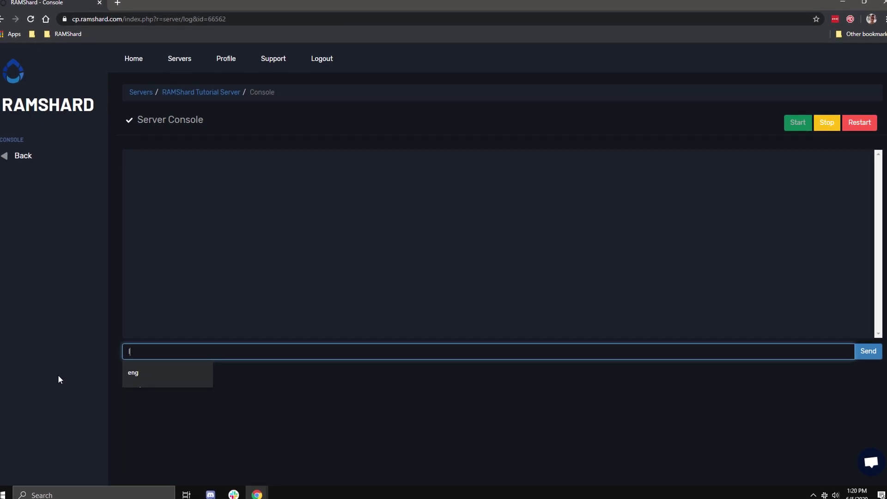
pyautogui.write('lp editor')
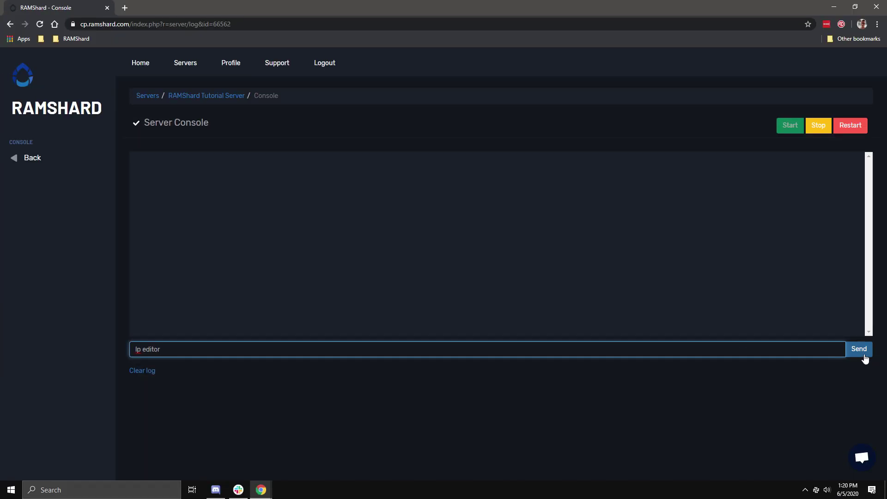
pyautogui.click(859, 349)
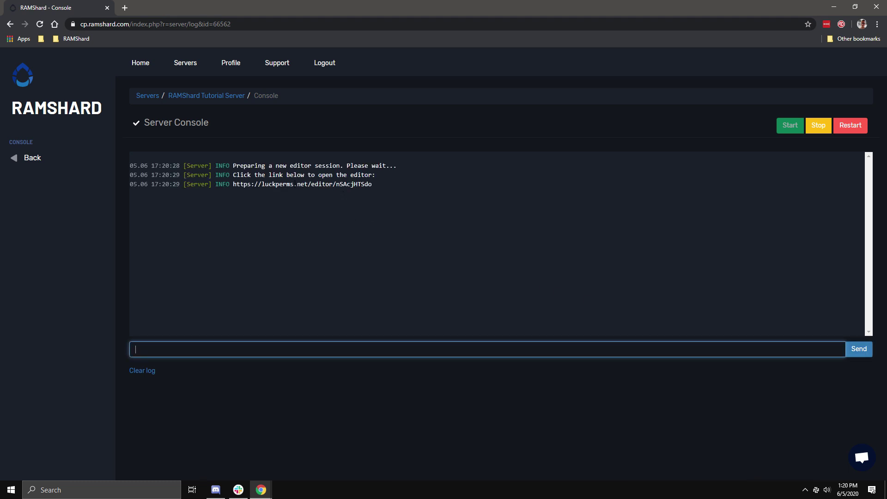
pyautogui.moveTo(374, 187); pyautogui.dragTo(243, 192)
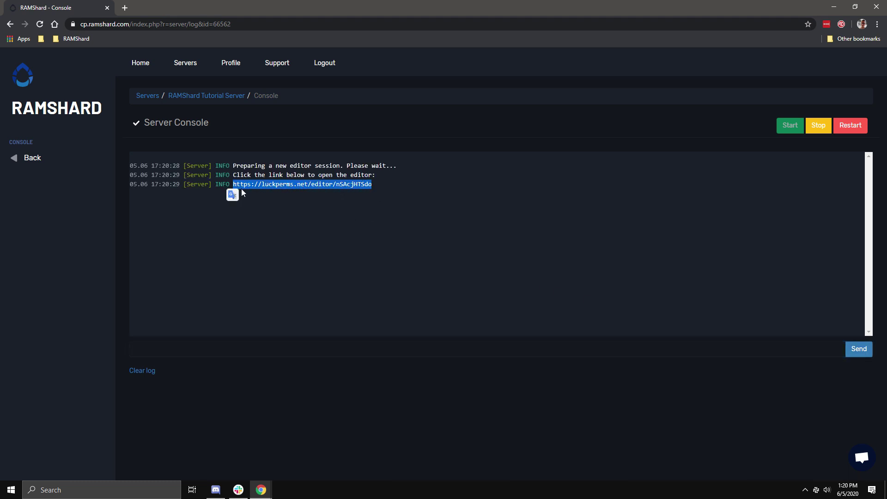
pyautogui.rightClick(306, 185)
pyautogui.click(323, 202)
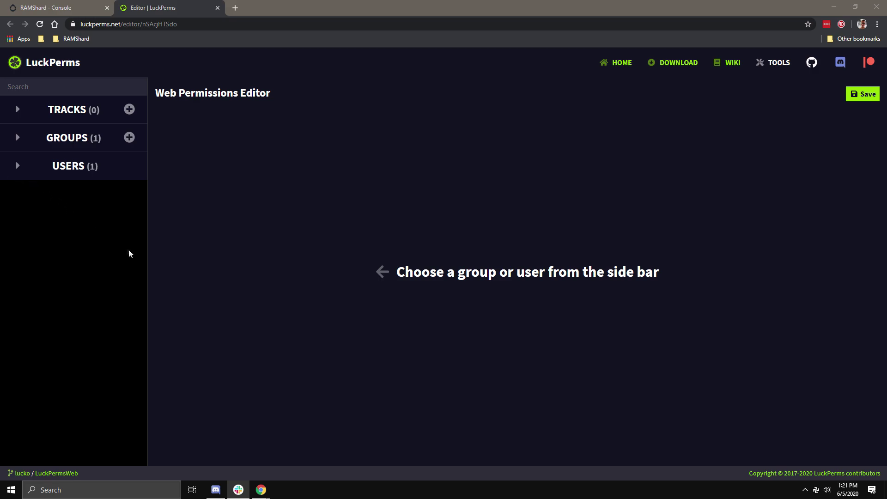
# Let the luckperms.net editor session finish loading its tracks, groups and users
pyautogui.click(140, 253)
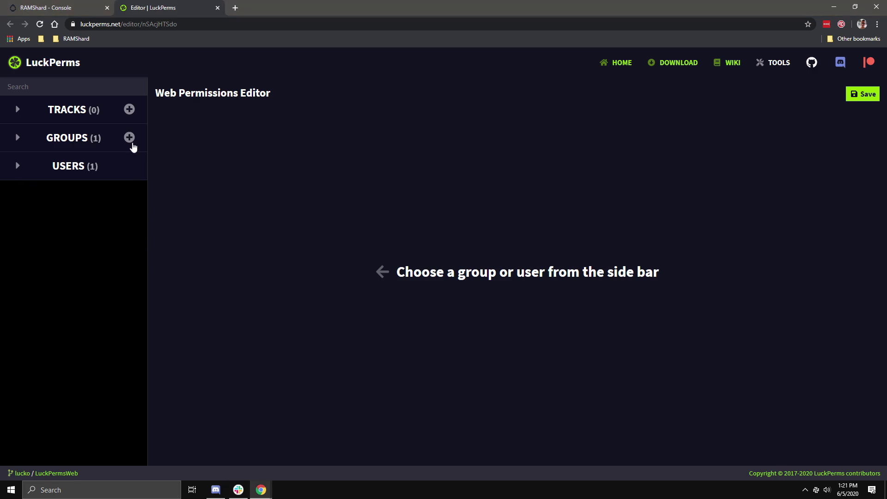
# Create a 'memb' group with display name 'Member' and prefix '[Member'
pyautogui.click(129, 137)
pyautogui.click(347, 232)
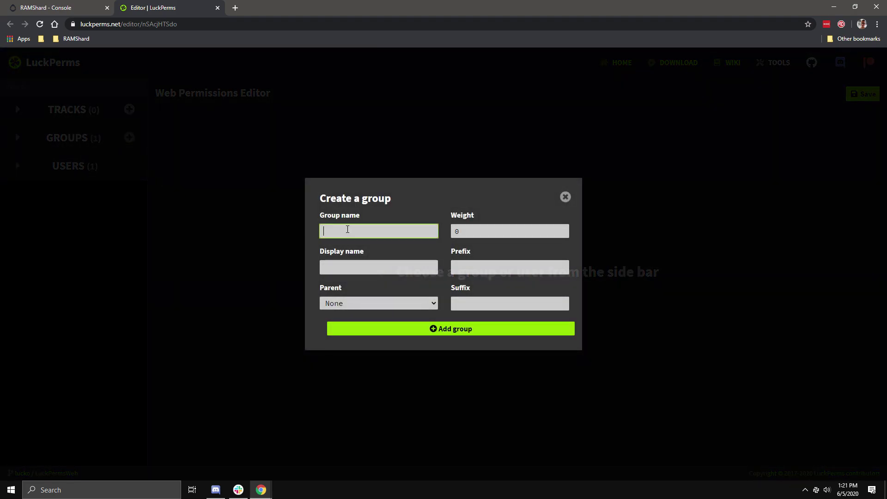
pyautogui.write('member')
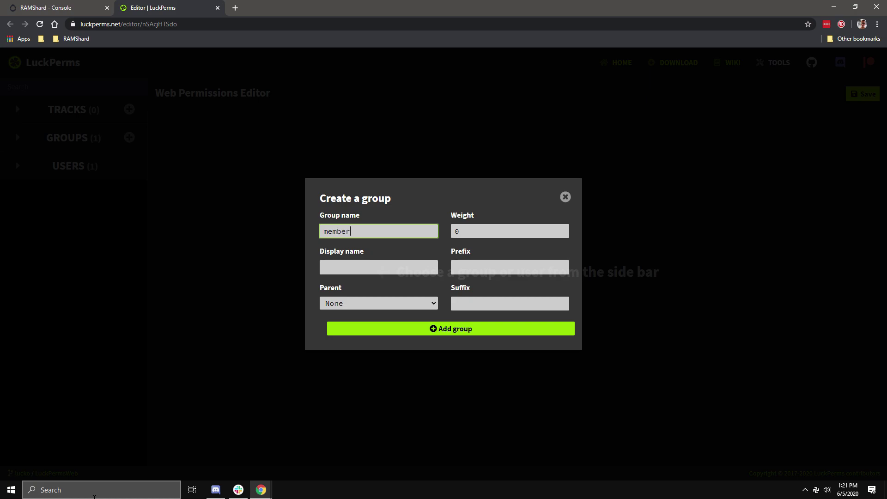
pyautogui.press('Tab')
pyautogui.write('Member')
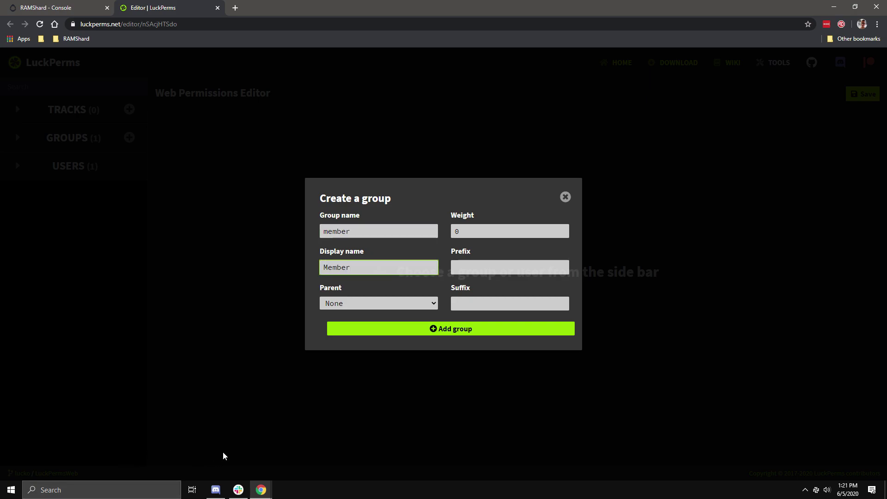
pyautogui.doubleClick(452, 233)
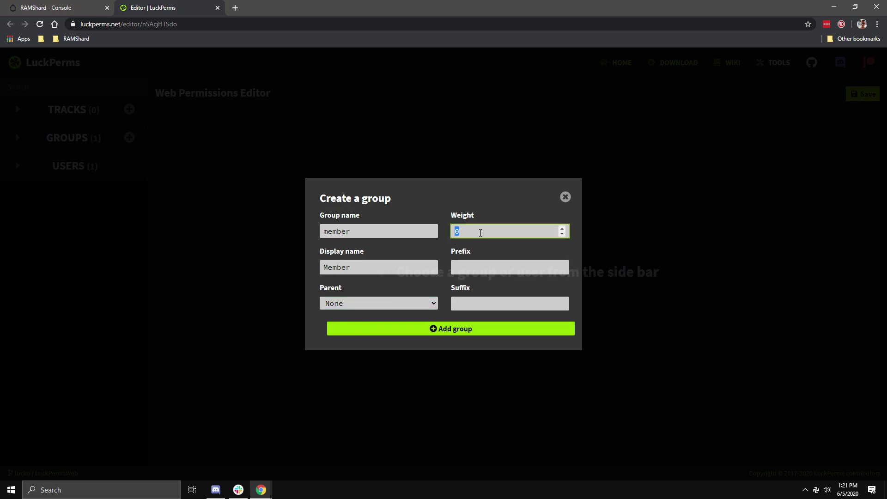
pyautogui.click(463, 268)
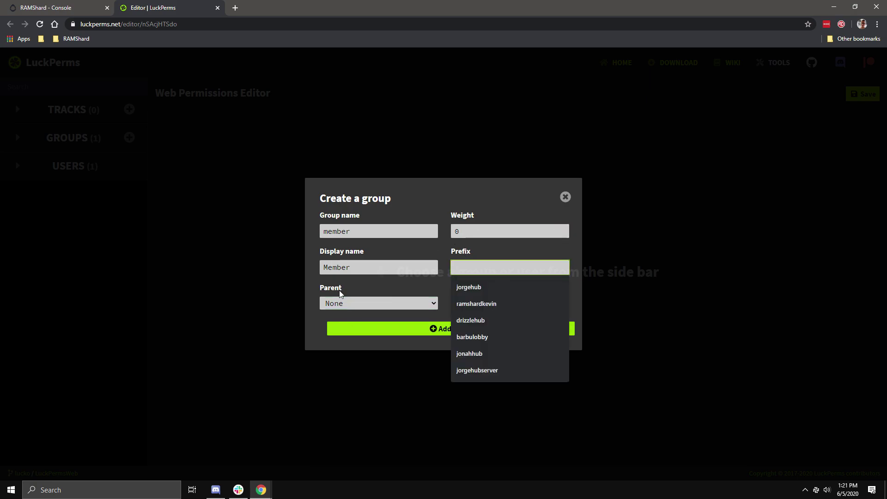
pyautogui.write('[Member')
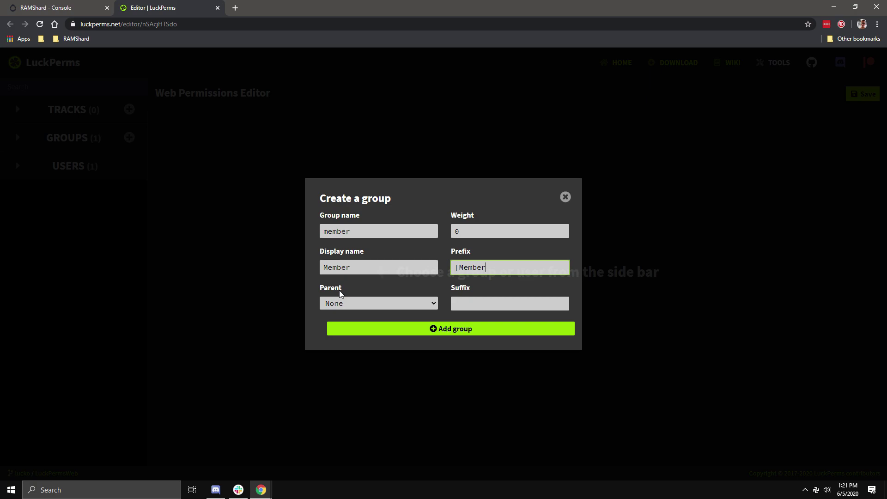
pyautogui.press('Tab')
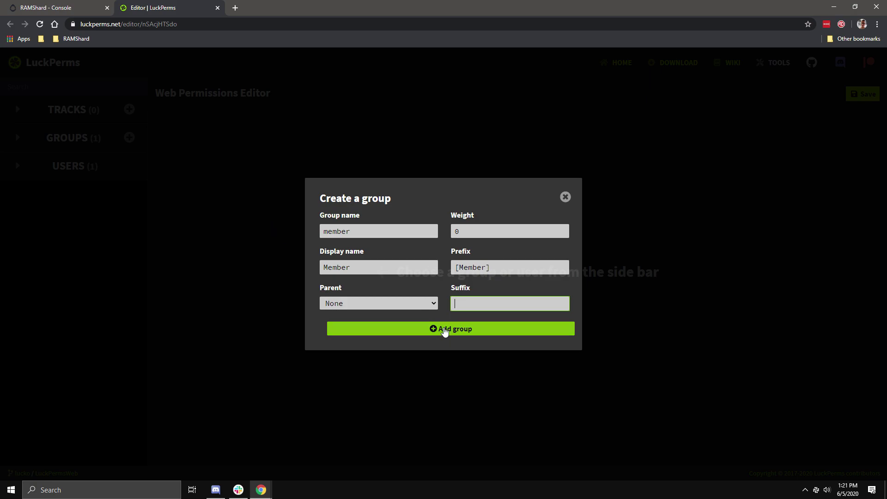
pyautogui.click(439, 333)
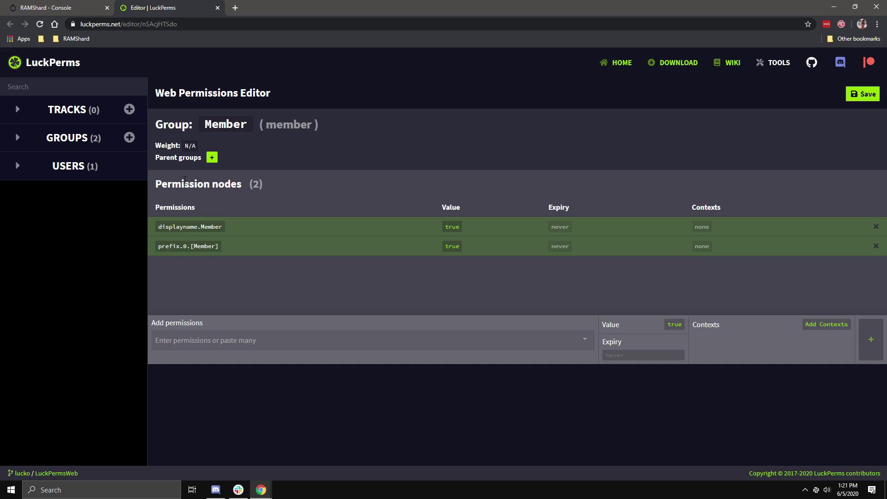
# Create an 'admin' group with display name 'Admin' and prefix '[Admin]'
pyautogui.click(130, 137)
pyautogui.click(344, 229)
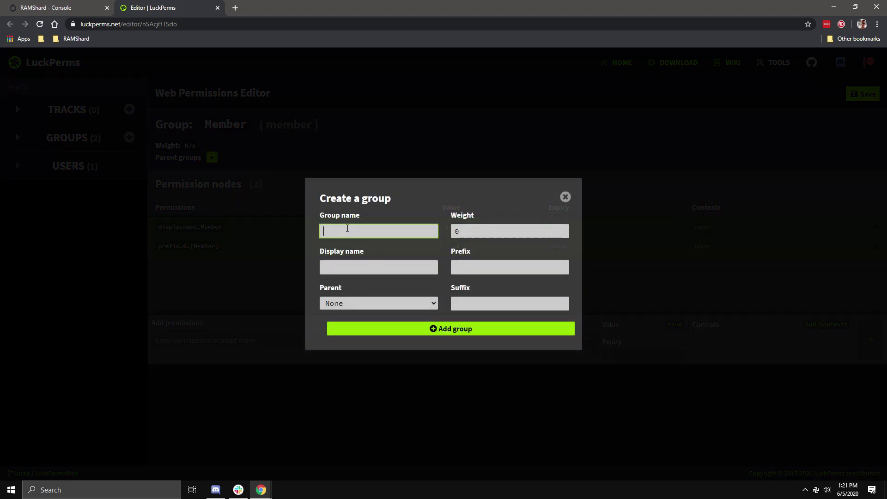
pyautogui.write('admin')
pyautogui.press('Tab')
pyautogui.write('A')
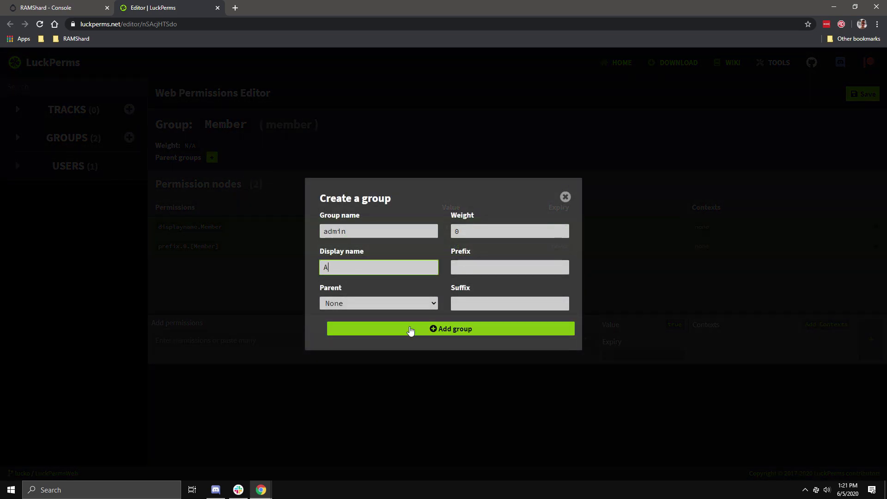
pyautogui.write('dmin')
pyautogui.press('Tab')
pyautogui.press('Tab')
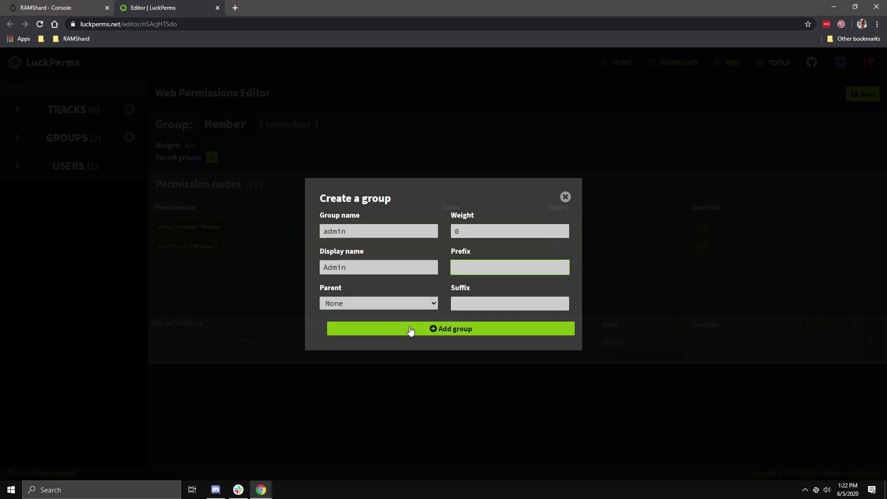
pyautogui.write('[Admin]')
pyautogui.click(410, 330)
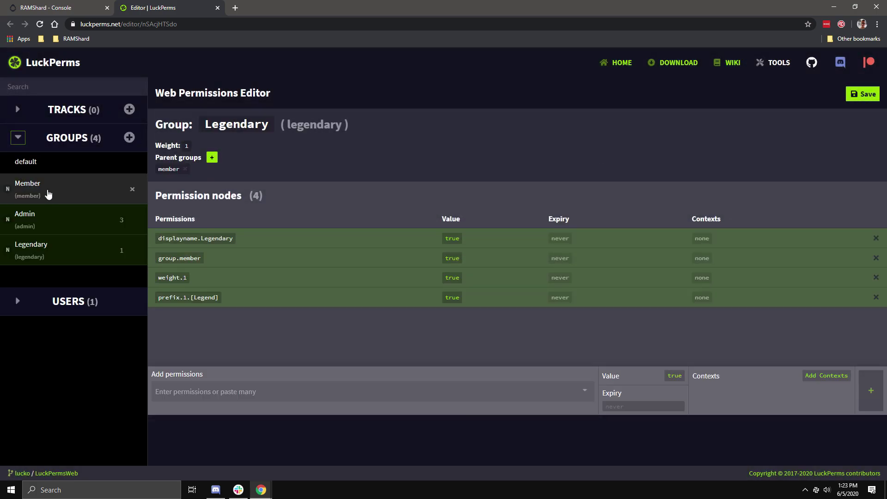
pyautogui.click(48, 193)
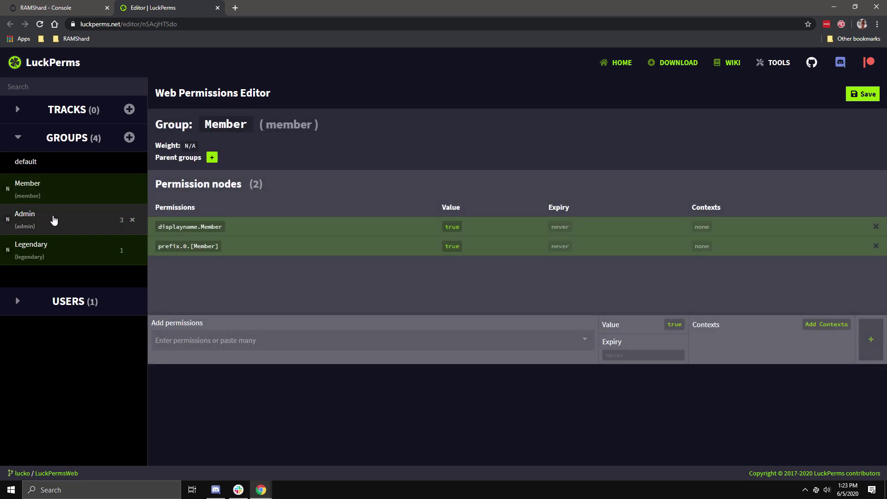
# Add the essentials.spawn and essentials.tpa permissions to the Member group
pyautogui.click(182, 340)
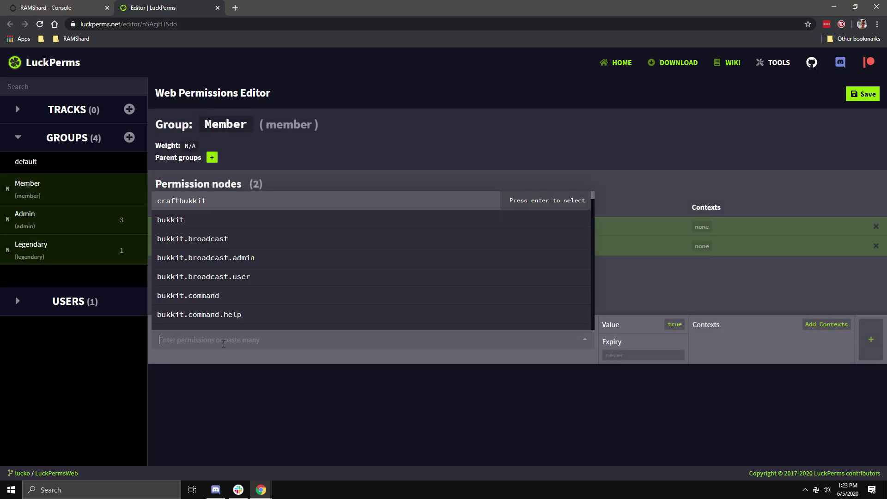
pyautogui.write('essentials.')
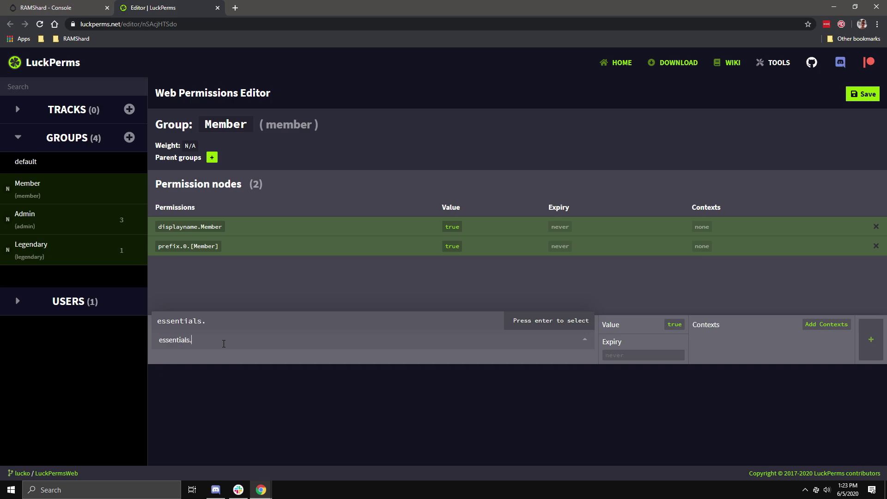
pyautogui.write('spawn')
pyautogui.press('Return')
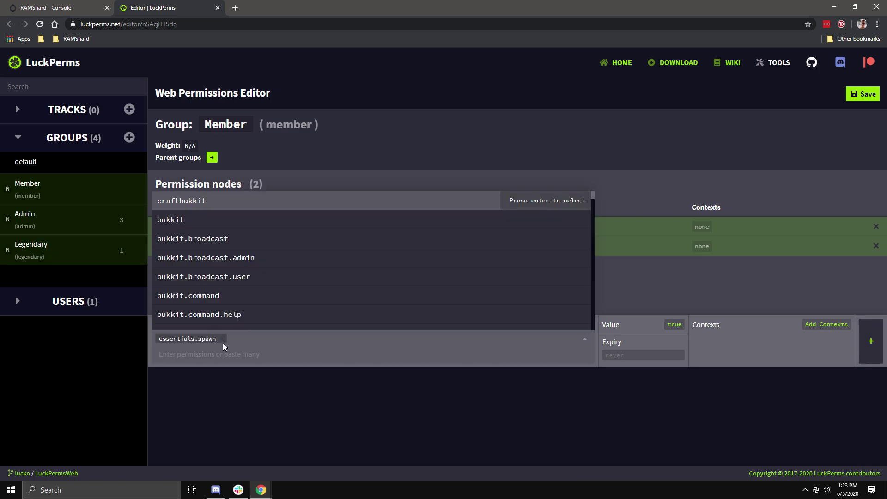
pyautogui.write('essentials.')
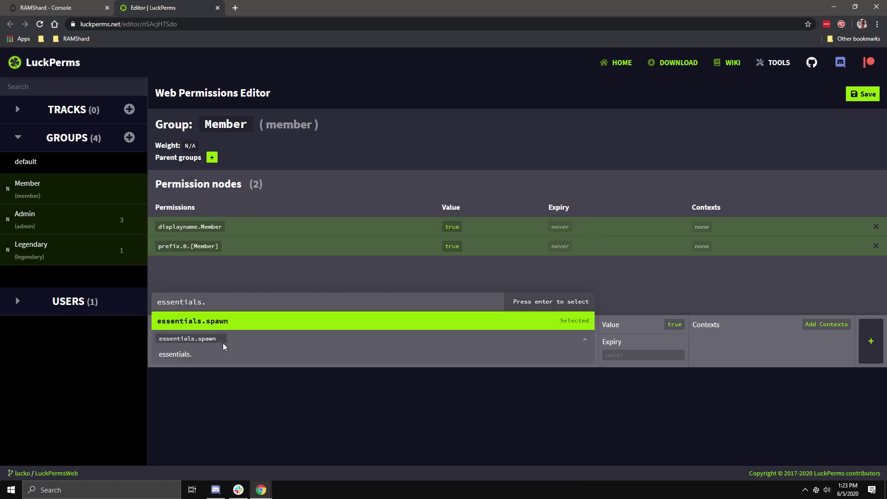
pyautogui.write('tpa')
pyautogui.press('Return')
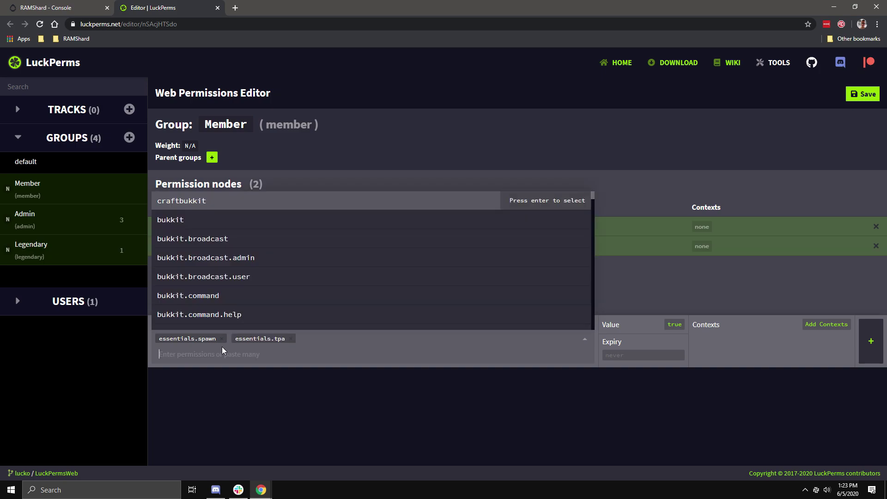
pyautogui.click(219, 353)
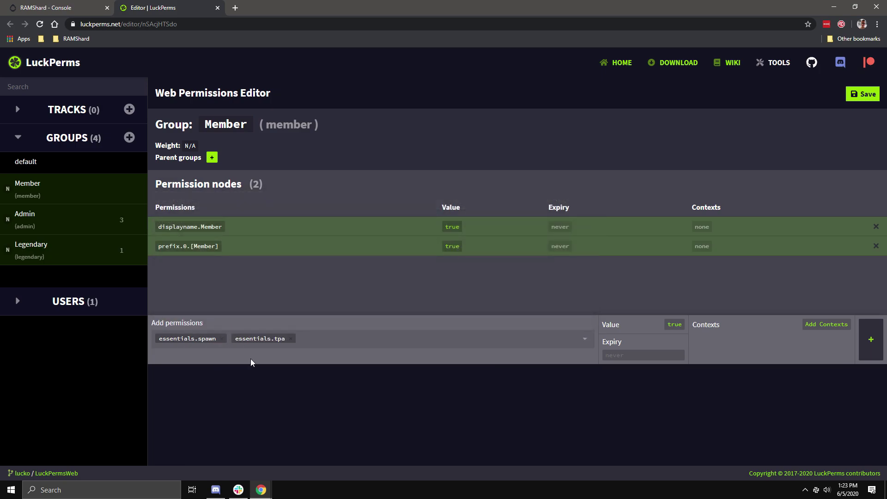
pyautogui.click(869, 342)
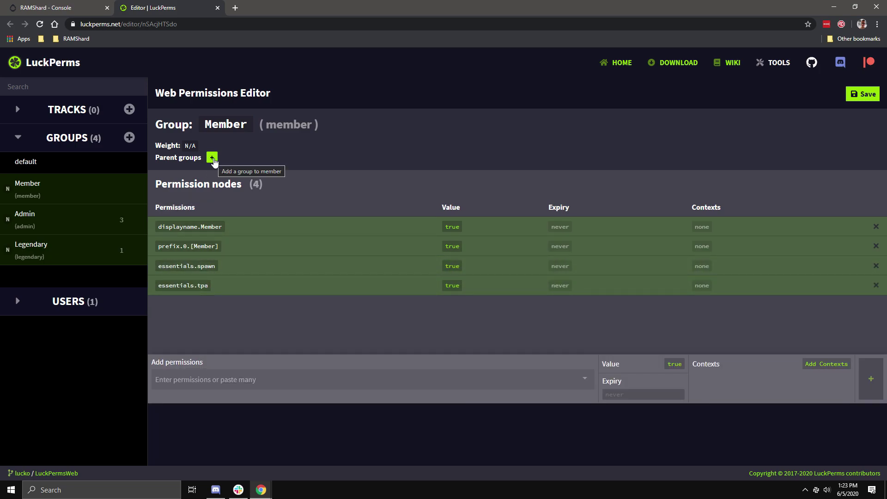
pyautogui.click(212, 158)
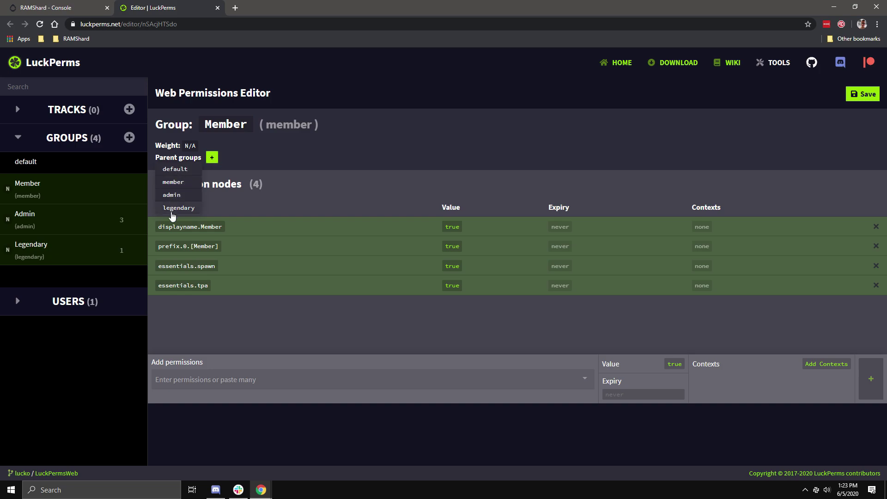
# Make default a parent of Member, legendary a parent of Admin, and default a parent of Legendary
pyautogui.click(175, 168)
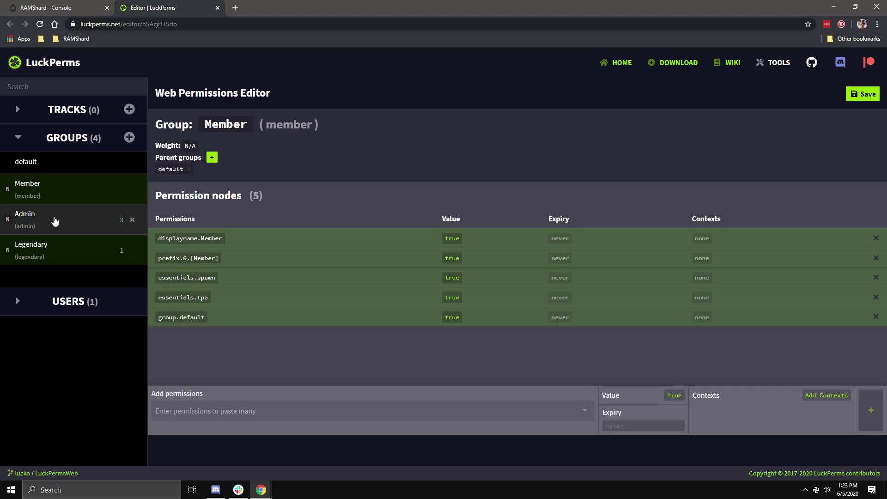
pyautogui.click(55, 221)
pyautogui.click(212, 158)
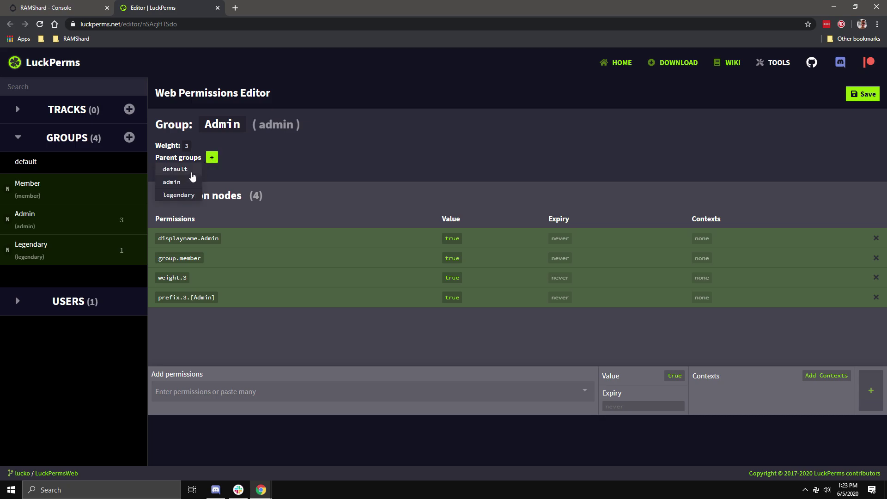
pyautogui.click(174, 196)
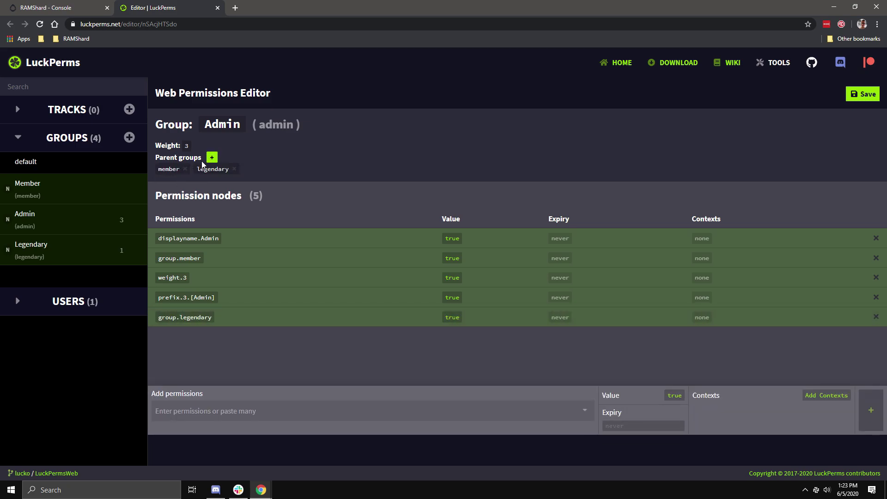
pyautogui.click(55, 252)
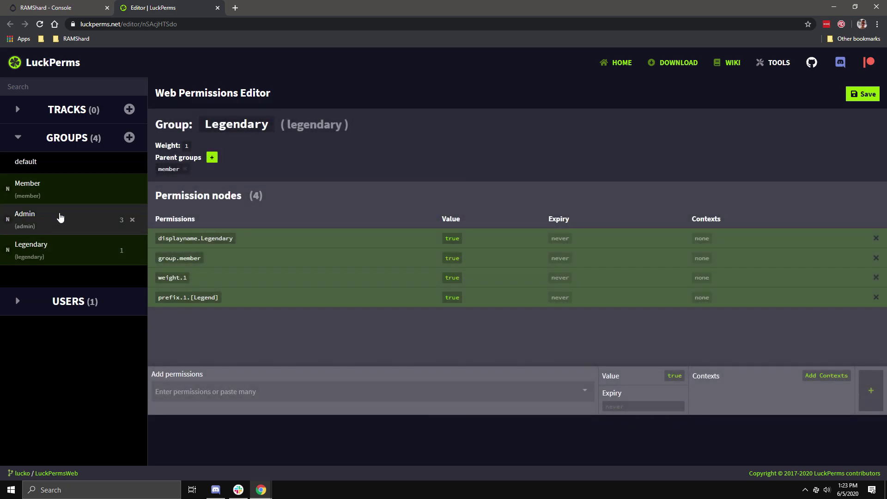
pyautogui.click(60, 217)
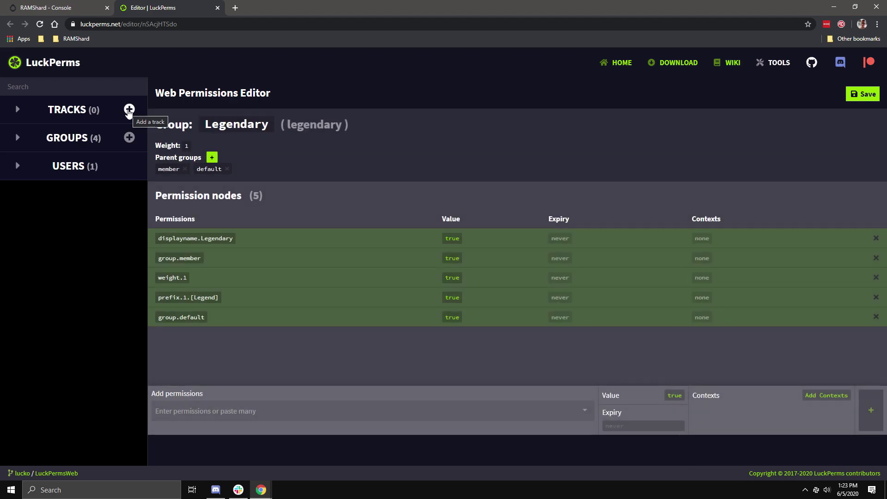
pyautogui.click(129, 110)
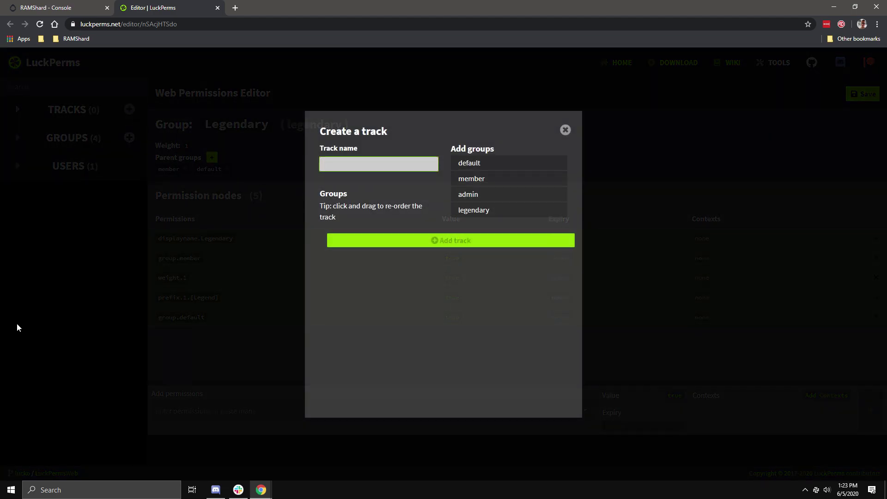
# Create a 'members' track that runs from member to legendary
pyautogui.write('members')
pyautogui.click(475, 180)
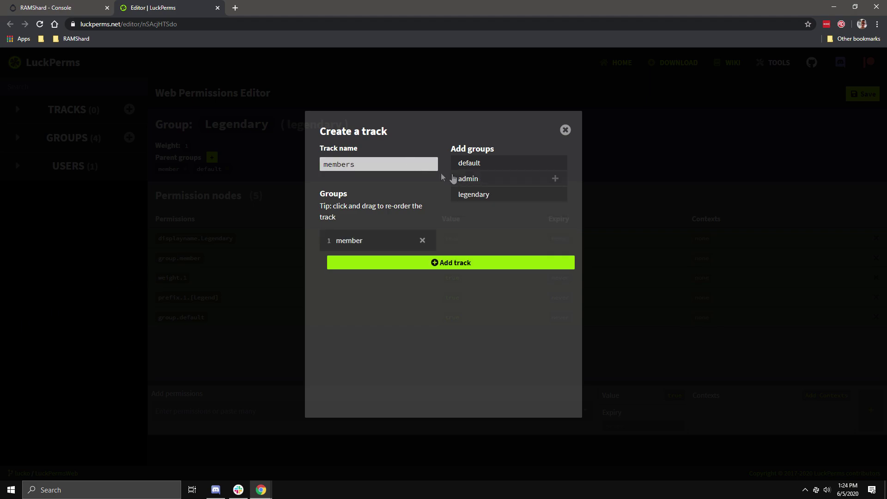
pyautogui.click(468, 199)
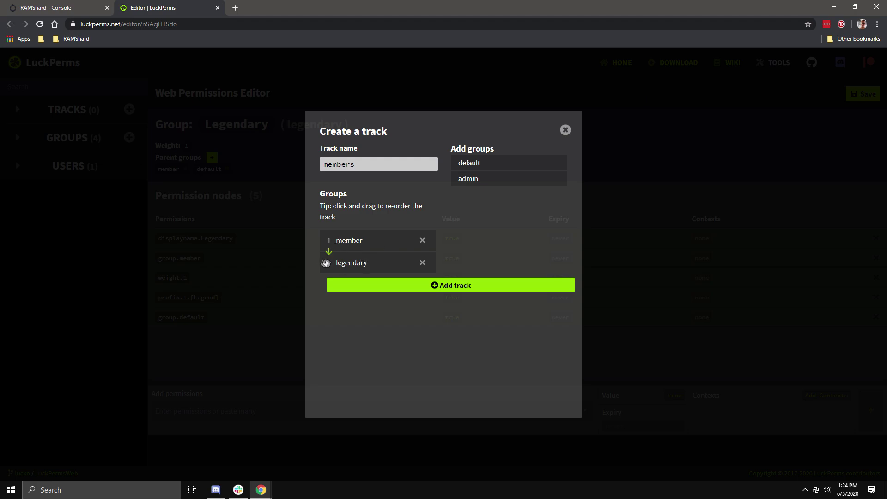
pyautogui.click(359, 289)
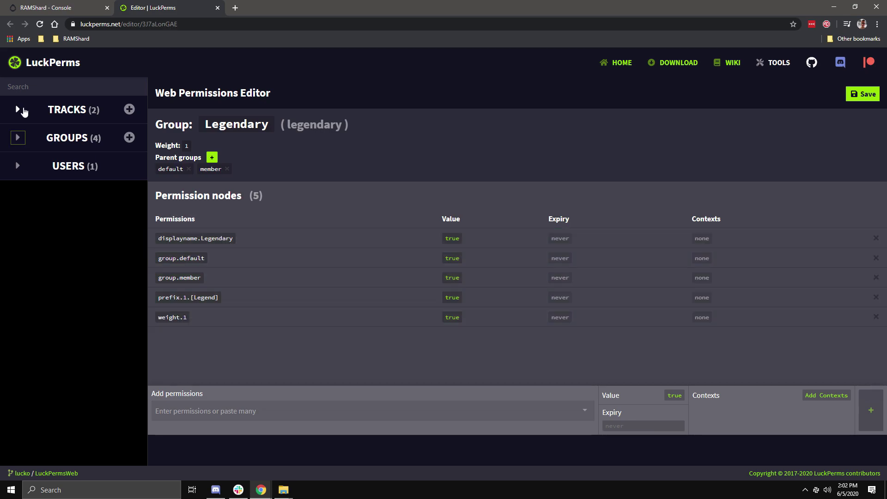
# Review the settings of the members and staff tracks in the tracks list
pyautogui.click(18, 111)
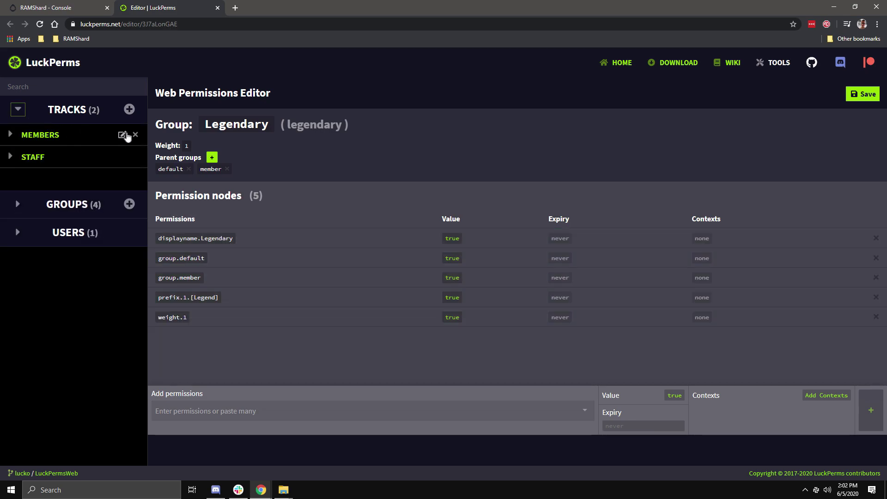
pyautogui.click(122, 134)
pyautogui.click(118, 133)
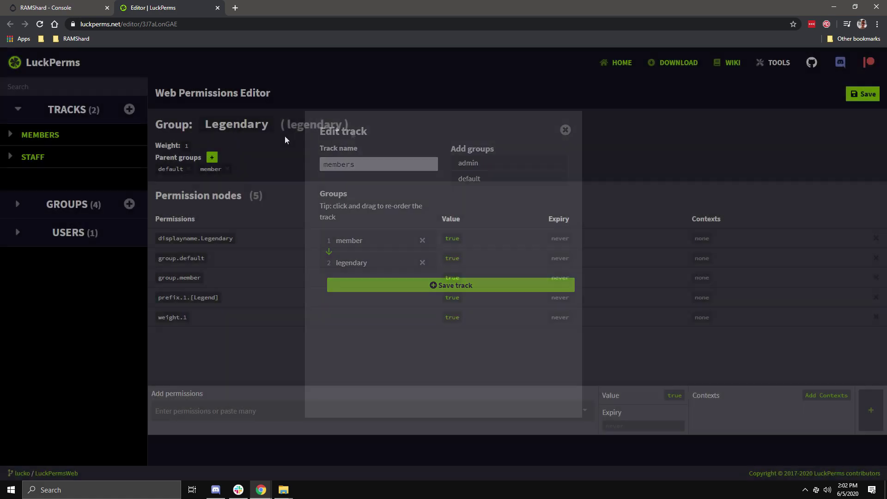
pyautogui.click(122, 157)
pyautogui.click(124, 156)
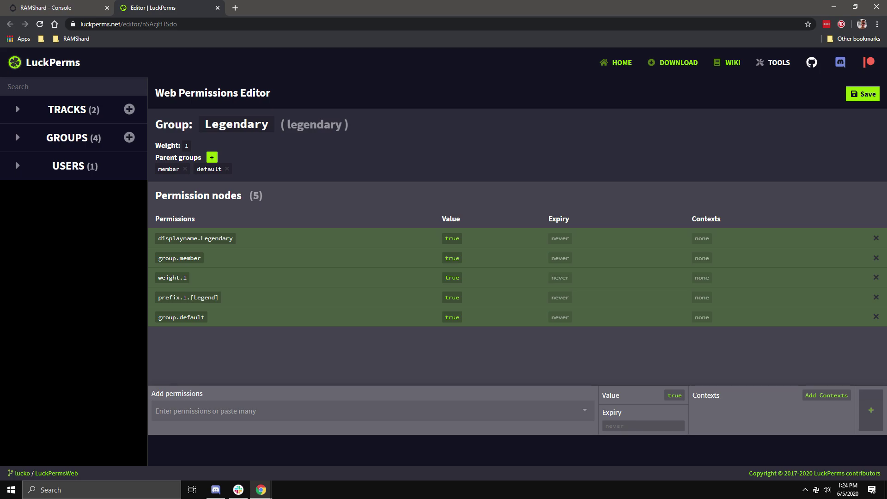
# Give the server's user the admin and legendary parent groups
pyautogui.click(18, 165)
pyautogui.click(34, 189)
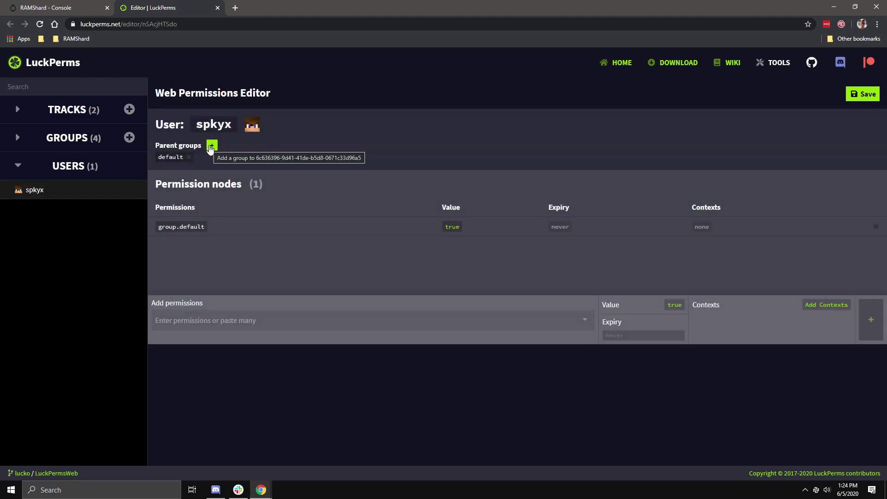
pyautogui.click(211, 149)
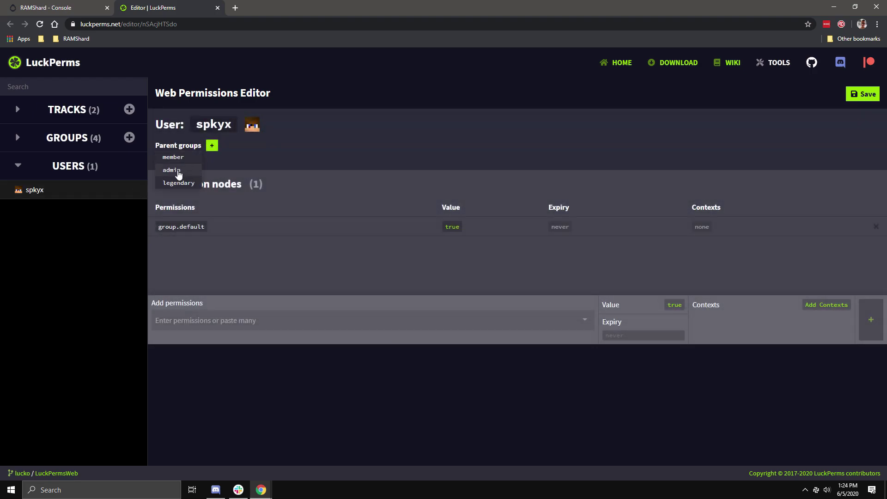
pyautogui.click(178, 170)
pyautogui.click(212, 146)
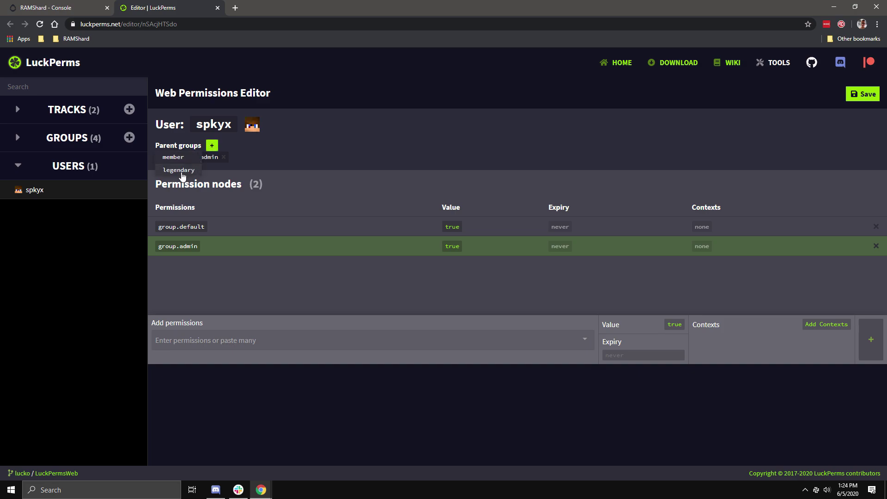
pyautogui.click(179, 174)
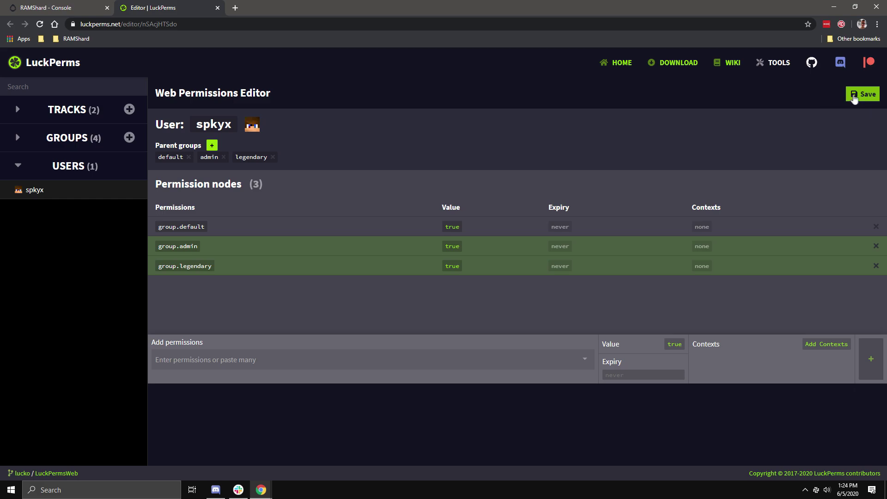
# Save all editor changes and copy the generated applyedits command
pyautogui.click(853, 96)
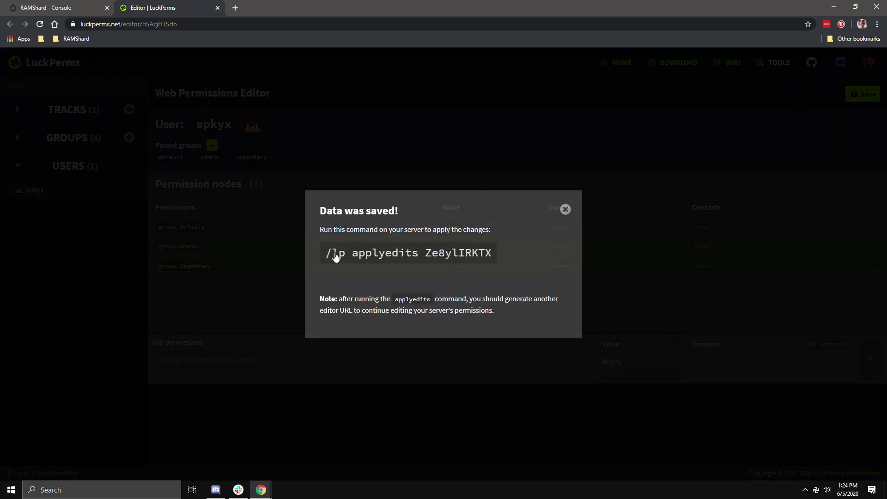
pyautogui.click(337, 256)
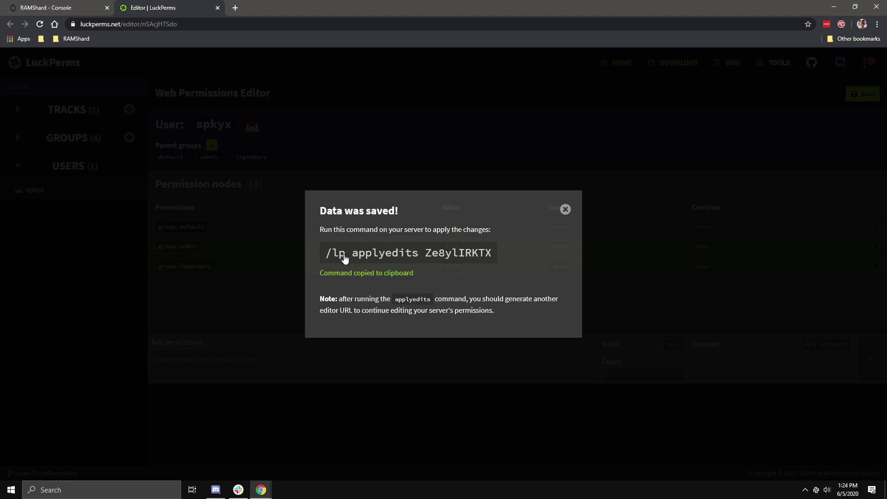
pyautogui.click(48, 13)
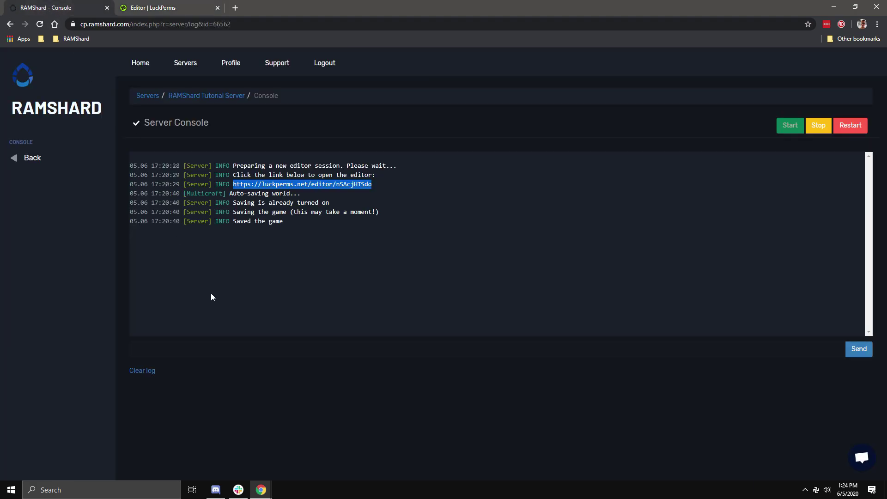
# Paste the applyedits command into the console without its leading slash and run it
pyautogui.click(193, 347)
pyautogui.hotkey('ctrl', 'v')
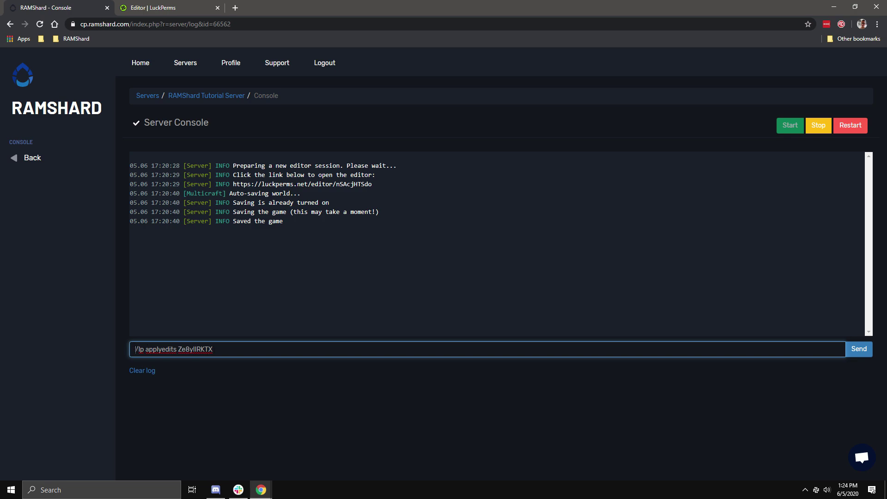
pyautogui.press('BackSpace')
pyautogui.press('Return')
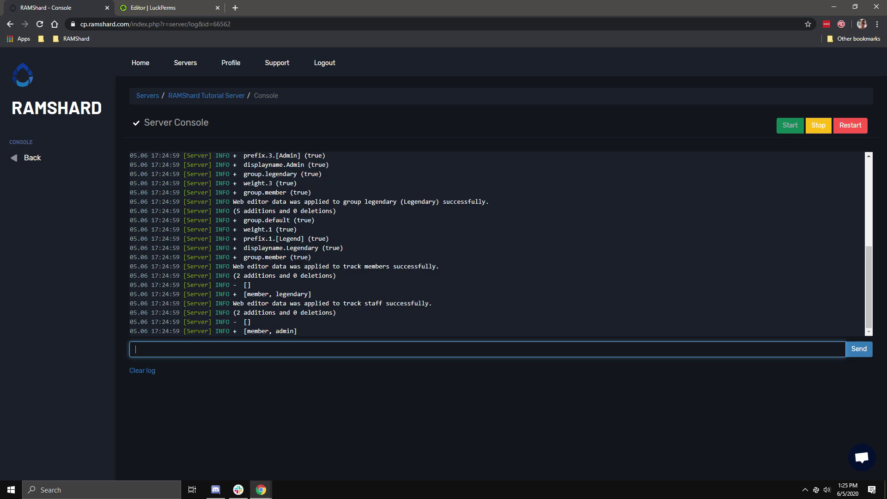
pyautogui.moveTo(298, 336); pyautogui.dragTo(122, 244)
pyautogui.scroll(-4, 246, 278)
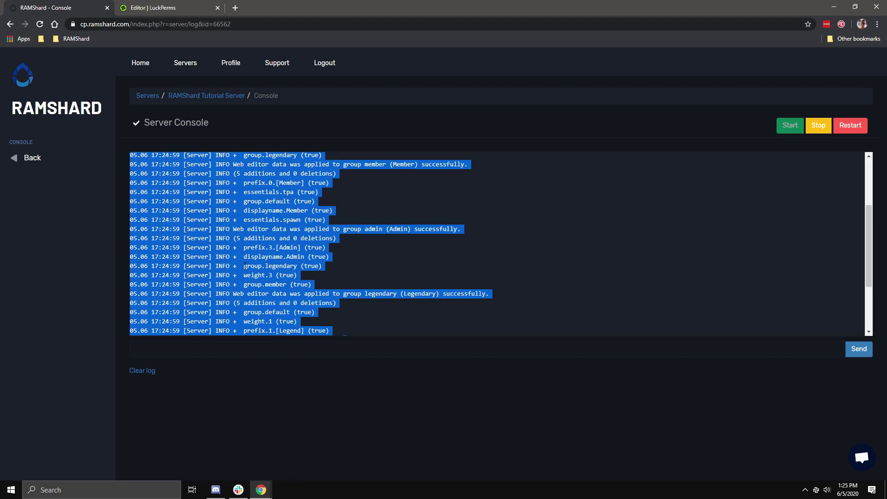
pyautogui.click(267, 277)
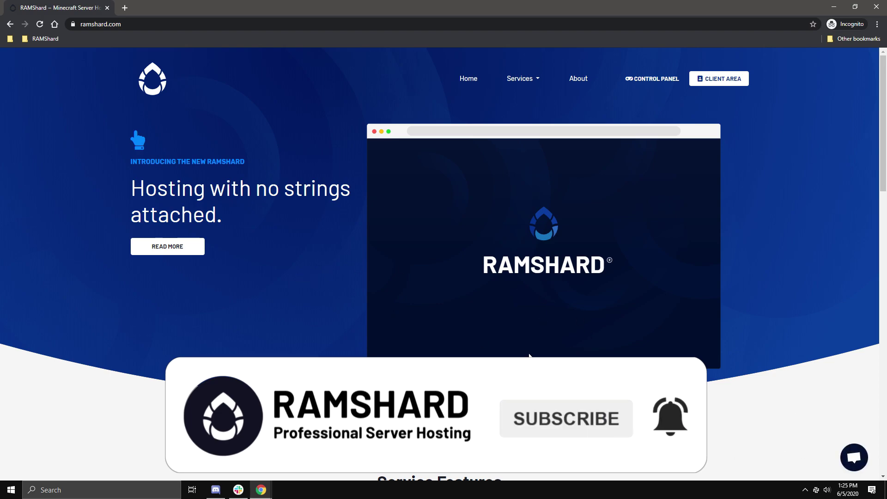
# Open the RAMShard support chat and type 'Help me with LuckPerms!!! Please'
pyautogui.click(854, 458)
pyautogui.write('Help me with L')
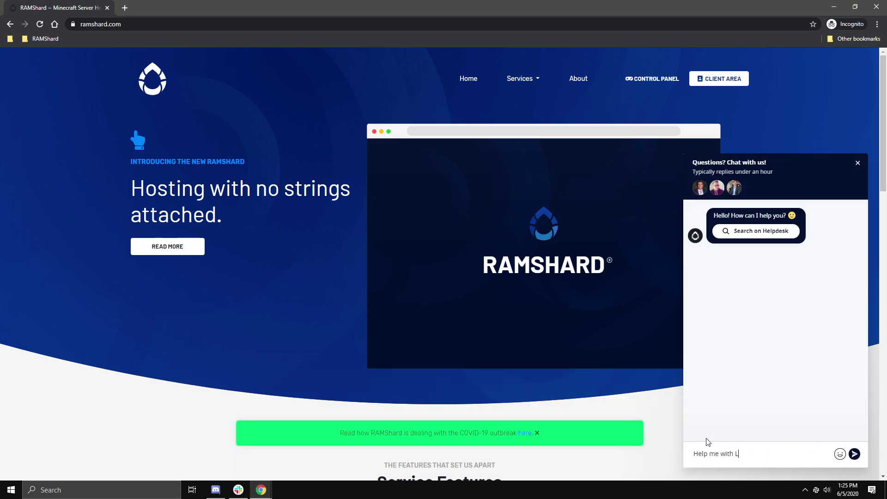
pyautogui.write('uckPerms!!! Please :)')
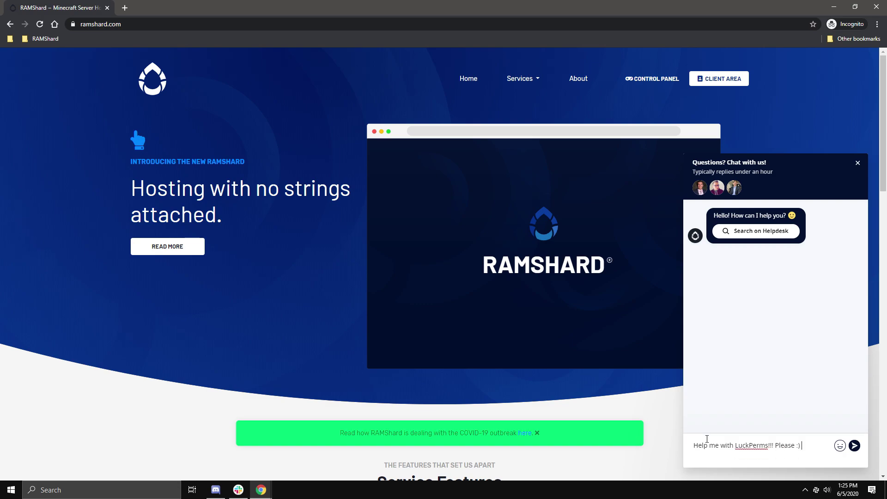